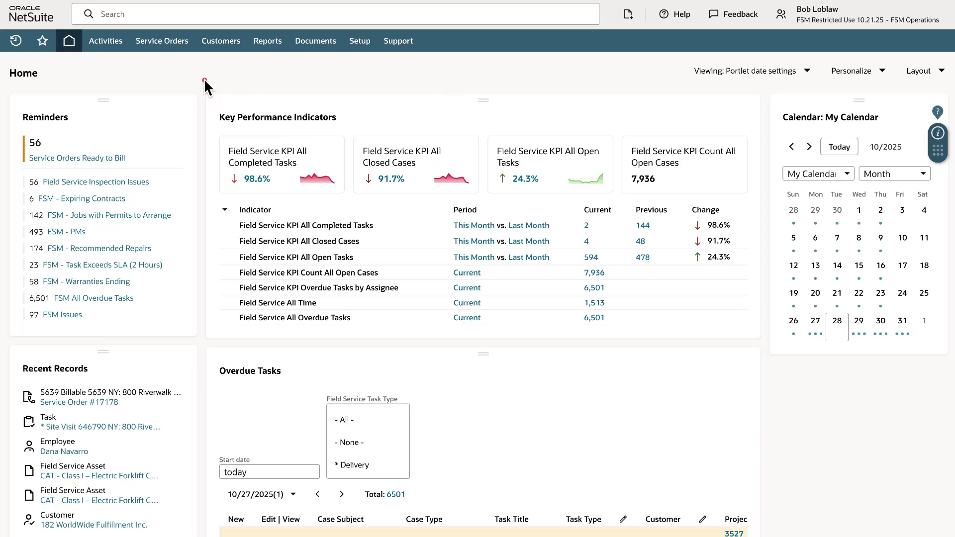
Step: Find and open the 182 WorldWide Fulfillment Inc. customer record with the global search 'cu: world'
mouse_move(196, 83)
left_mouse_down()
mouse_move(643, 337)
mouse_move(861, 377)
left_mouse_up()
left_click_drag(10, 97, 232, 350)
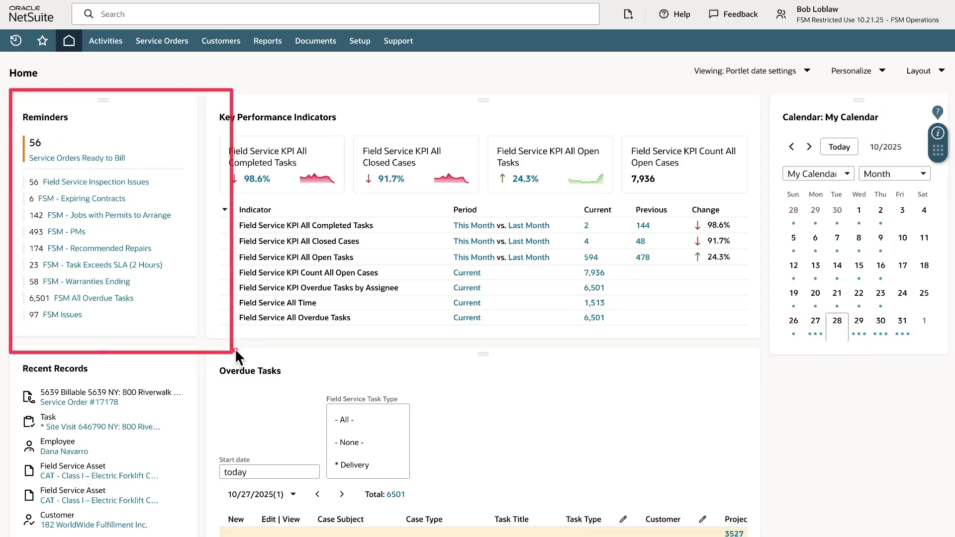
left_click_drag(156, 186, 120, 31)
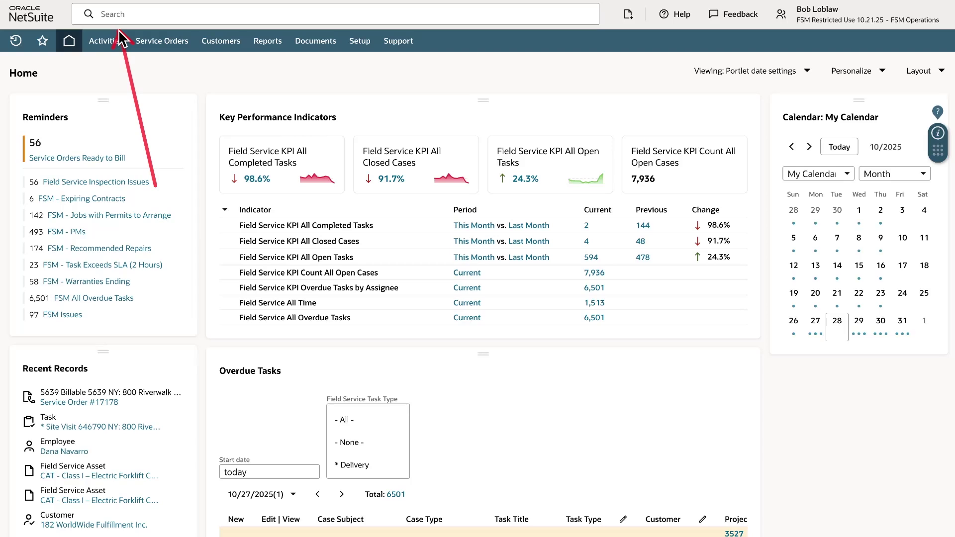
left_click(113, 14)
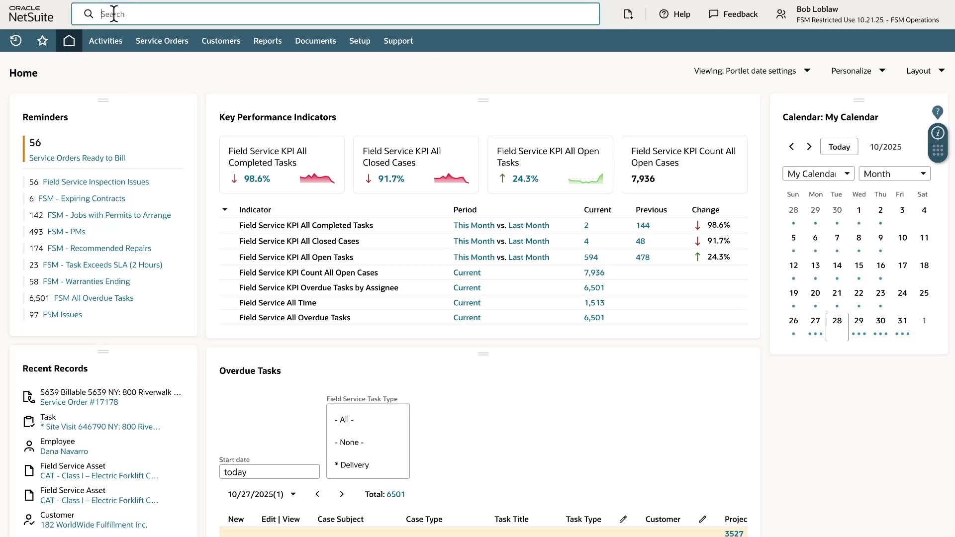
type("cu: world")
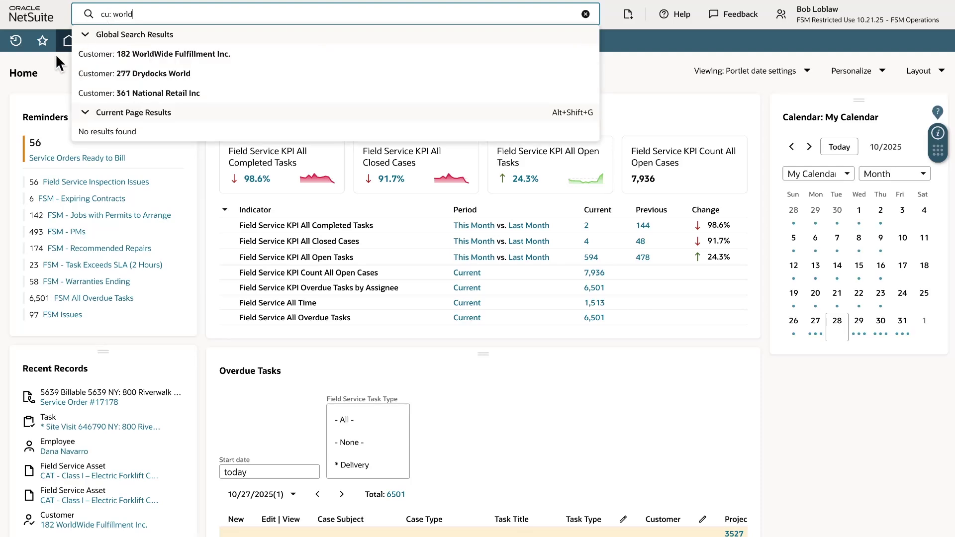
key("Return")
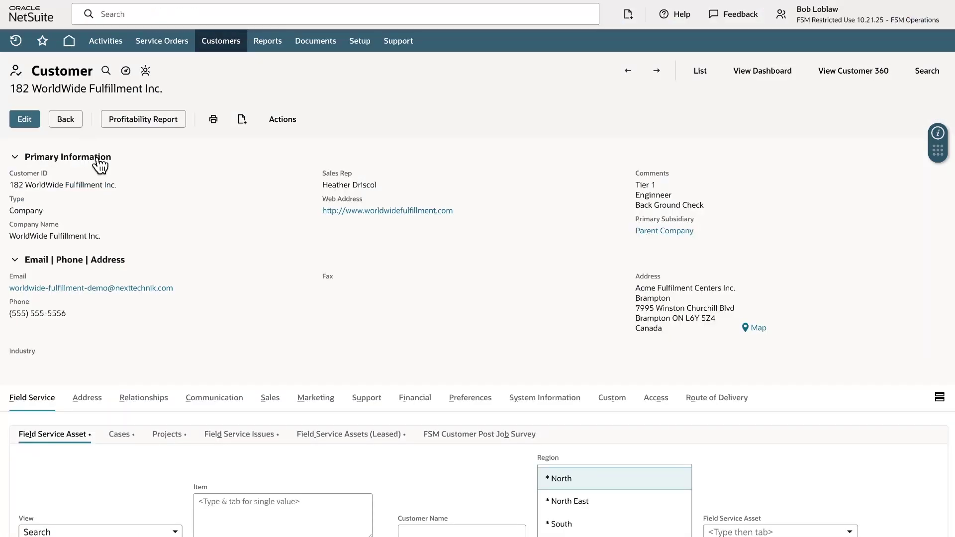
Step: Scroll to the Field Service Asset subtab listing the customer's 68 assets
scroll(134, 191, "down", 3)
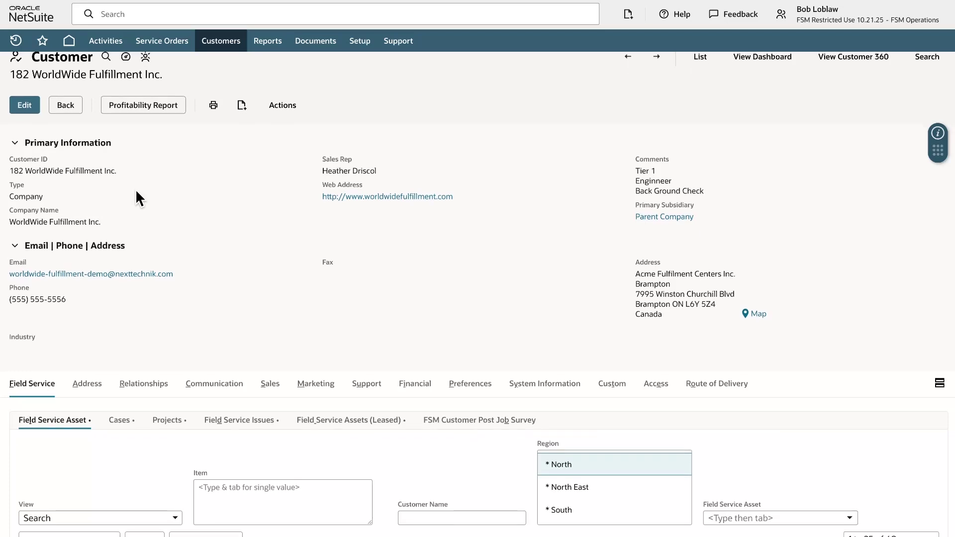
scroll(137, 191, "down", 2)
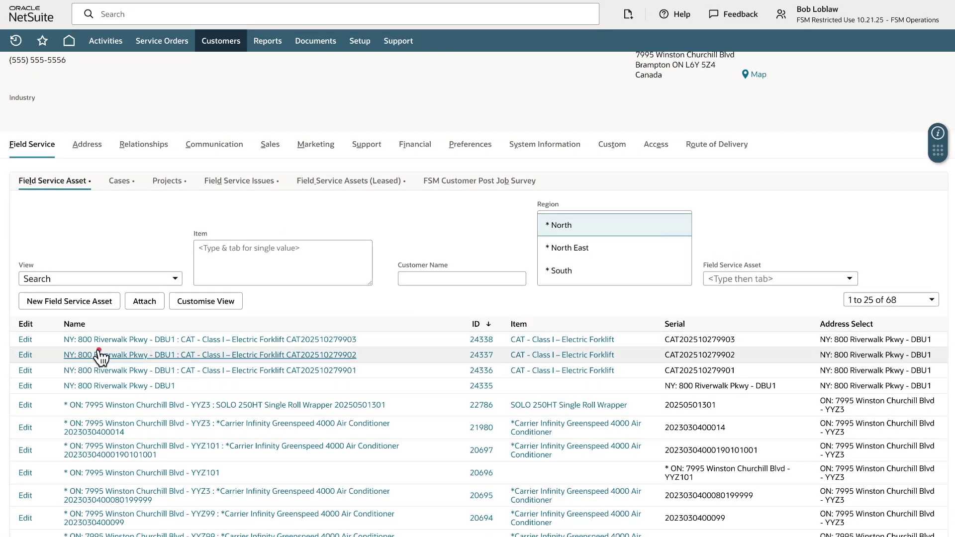
mouse_move(54, 354)
left_mouse_down()
mouse_move(251, 382)
mouse_move(399, 389)
mouse_move(400, 381)
left_mouse_up()
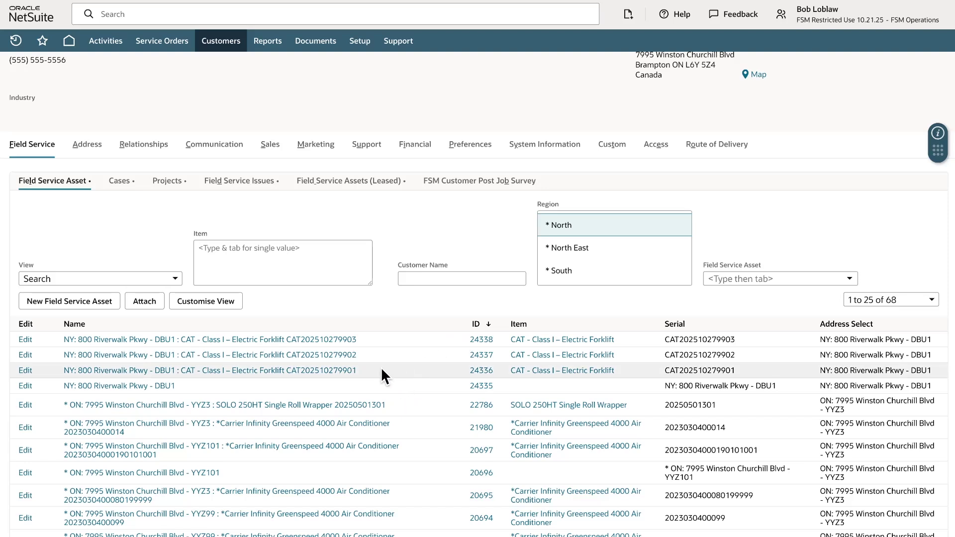
left_click(381, 369)
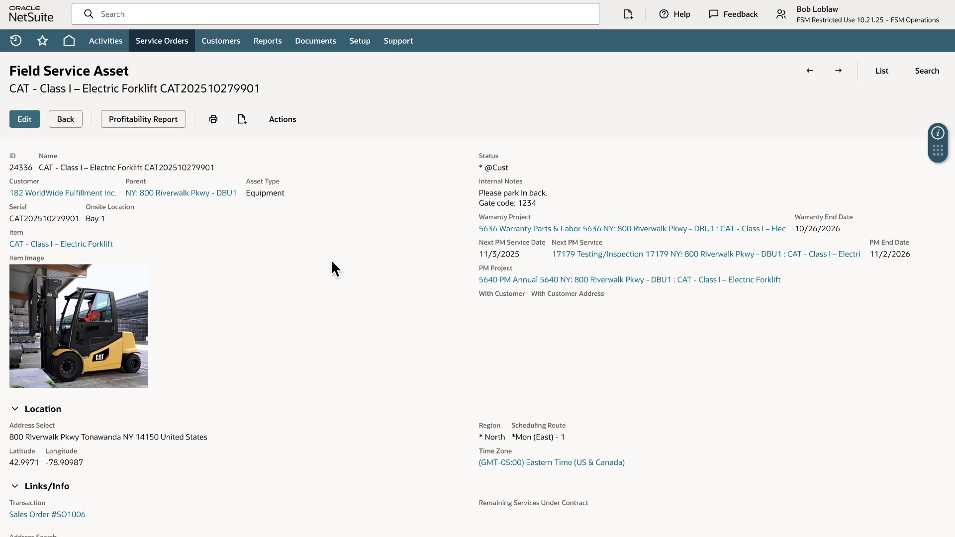
left_click_drag(467, 215, 930, 313)
mouse_move(244, 121)
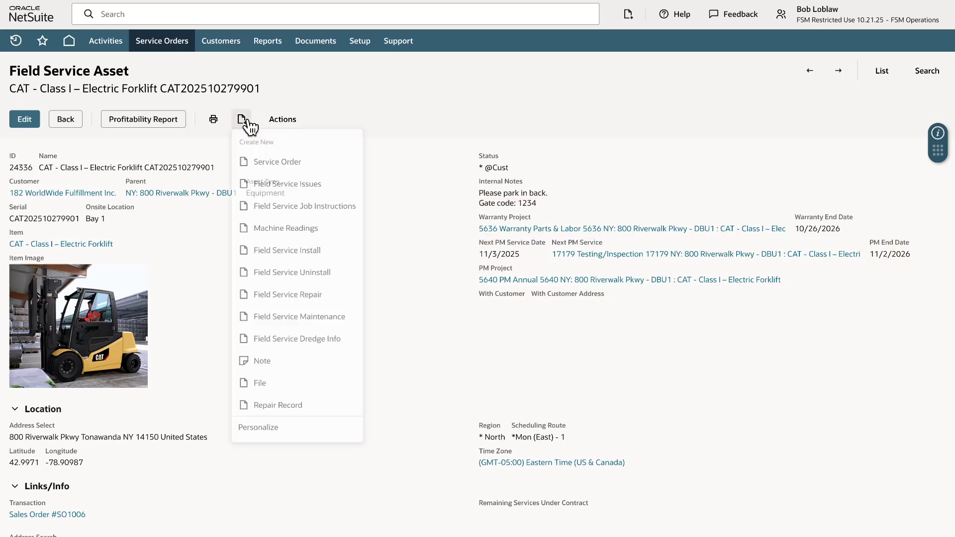
left_click(258, 164)
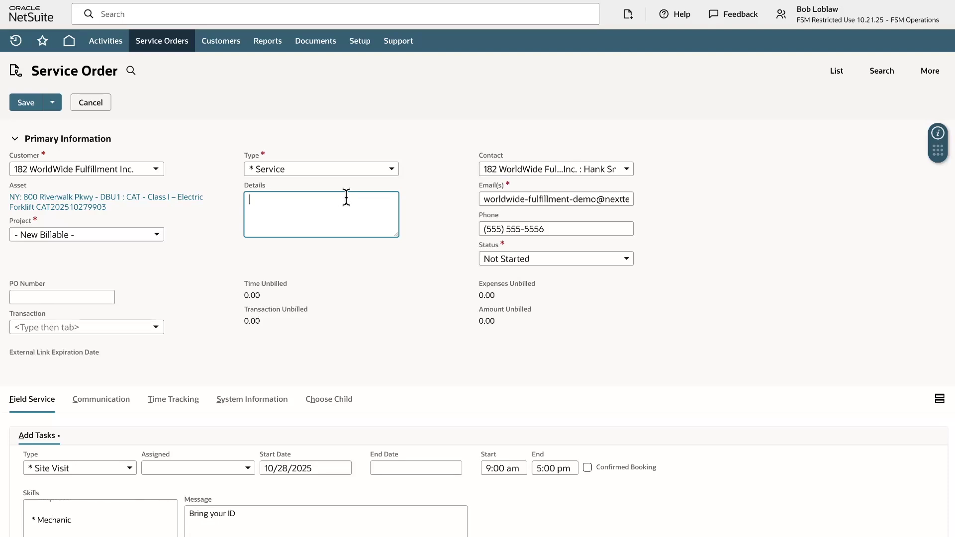
Step: Enter 'Forklift not working. Fix ASAP' as the service order details
type("Forklift not working. Fix ASAP")
scroll(311, 241, "down", 2)
scroll(305, 249, "down", 1)
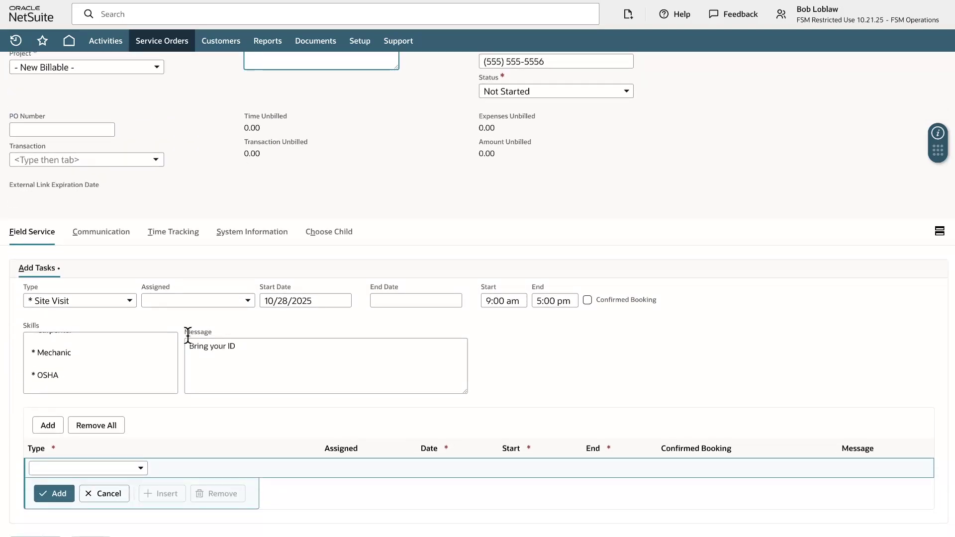
Step: Require the Mechanic skill on the site visit task and assign it to a technician
left_click(135, 354)
left_click(183, 301)
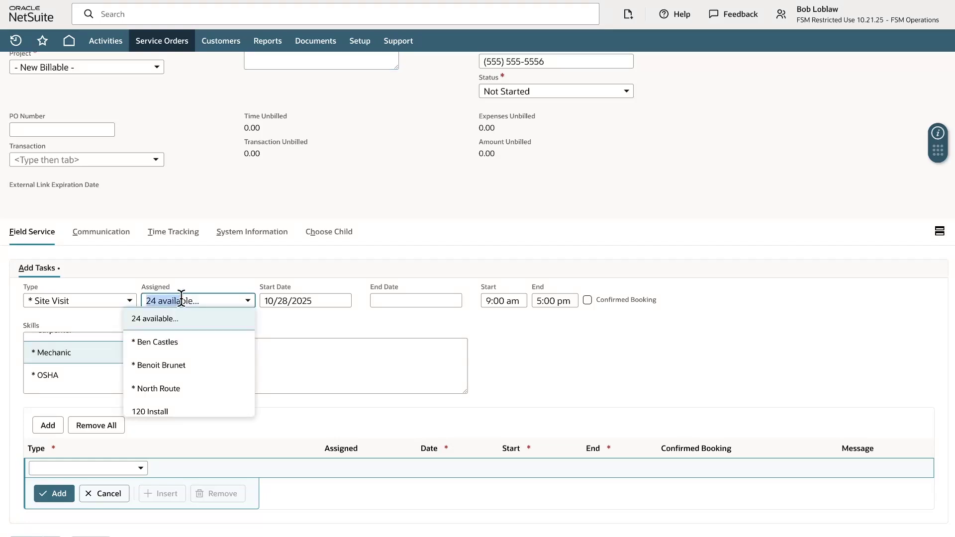
key("d")
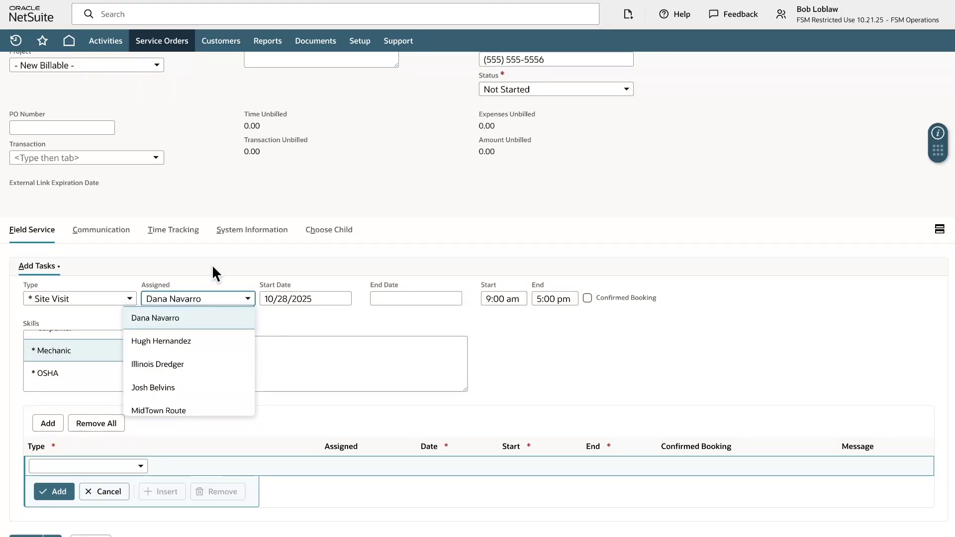
key("Return")
scroll(162, 363, "down", 1)
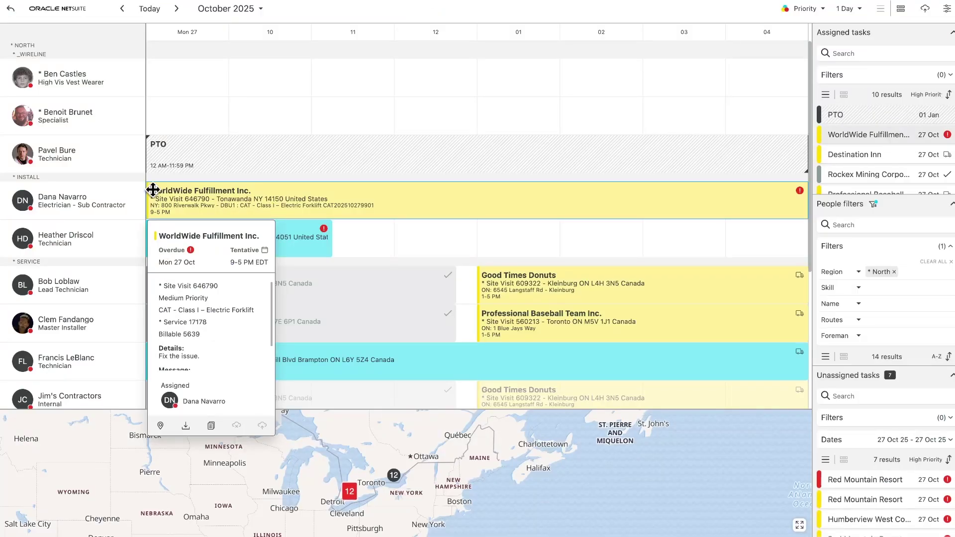
Step: Review the WorldWide Fulfillment site visit scheduled 27 Oct, 9 AM–5 PM on the dispatch board
left_click_drag(133, 169, 676, 269)
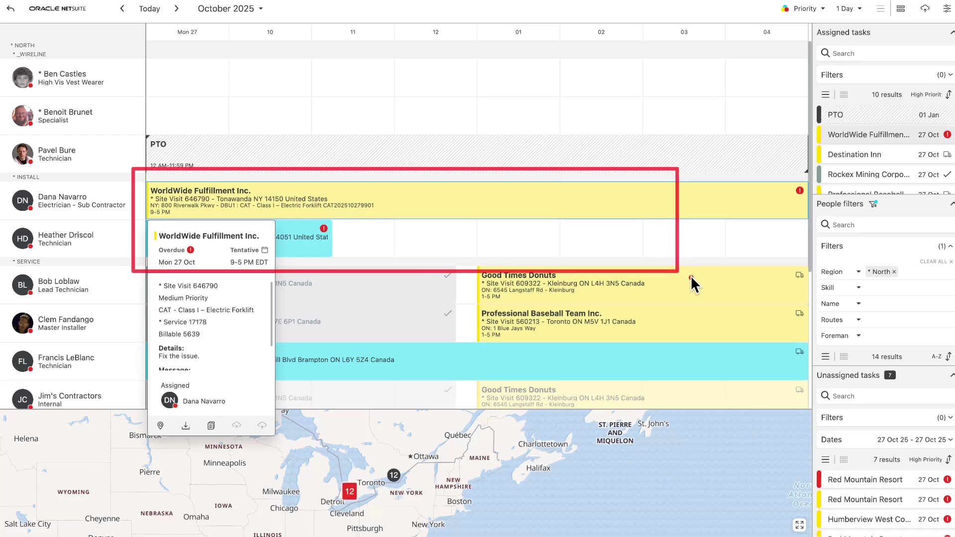
key("Escape")
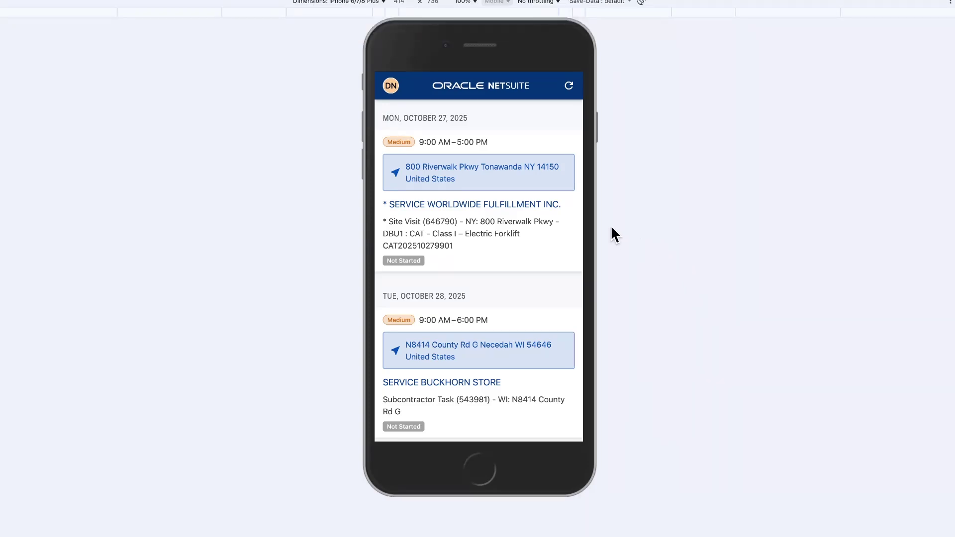
Step: Open the WorldWide Fulfillment site visit task, start work, and check its logged time
left_click(463, 208)
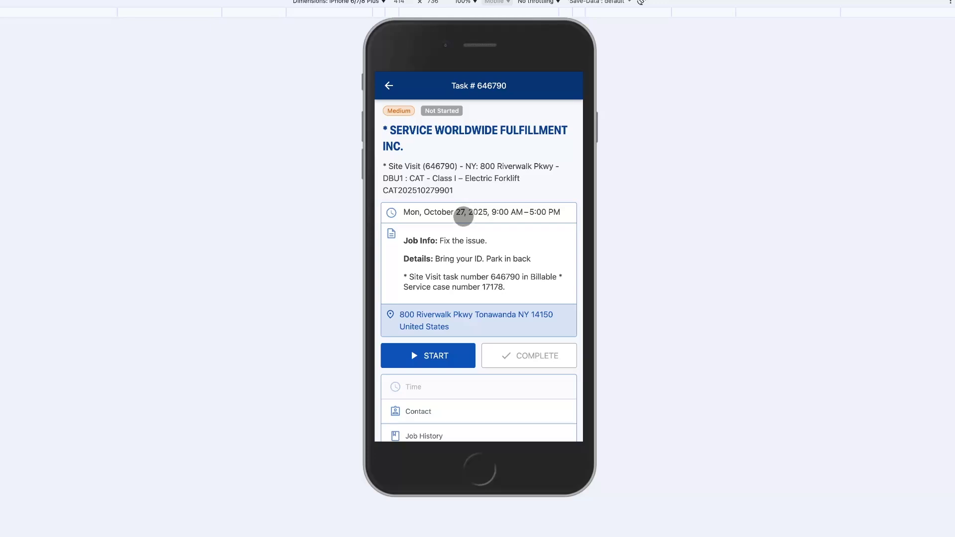
scroll(462, 228, "down", 2)
left_click(457, 239)
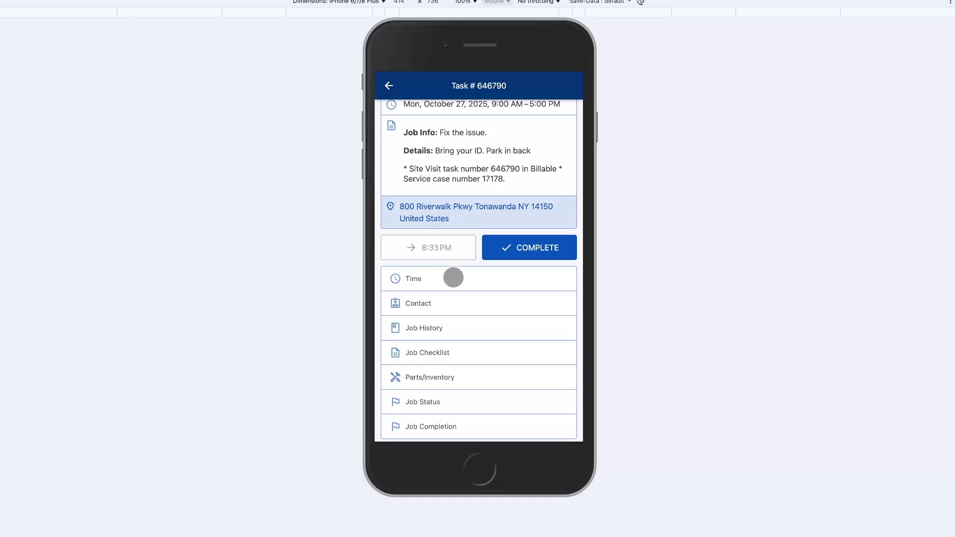
left_click(453, 277)
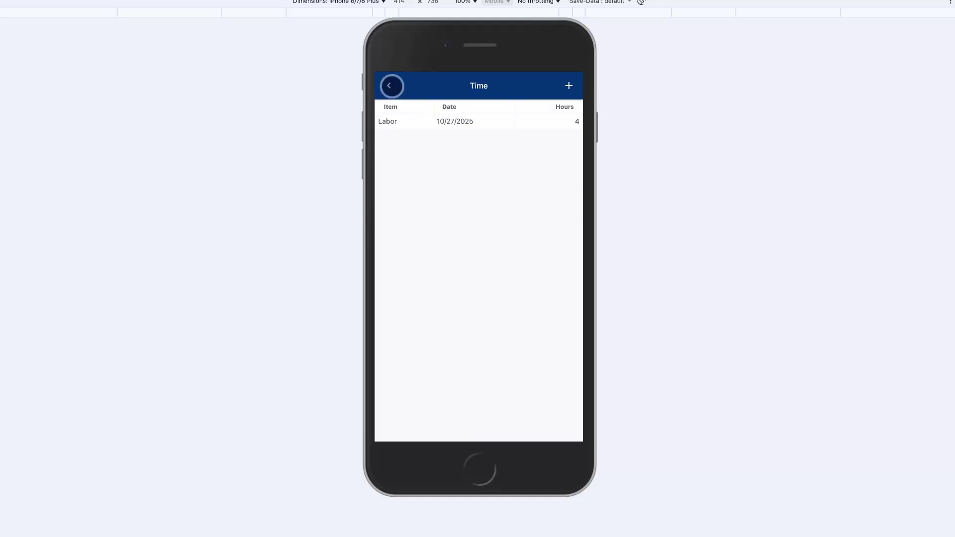
left_click(392, 86)
Step: Review the contact details, job history and job checklist, returning to Task # 646790
left_click(442, 303)
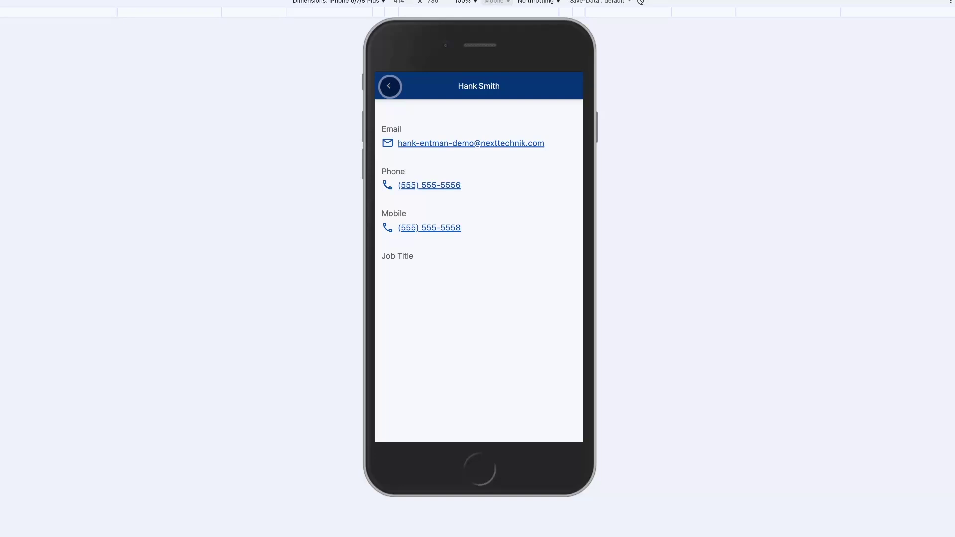
left_click(390, 86)
left_click(438, 324)
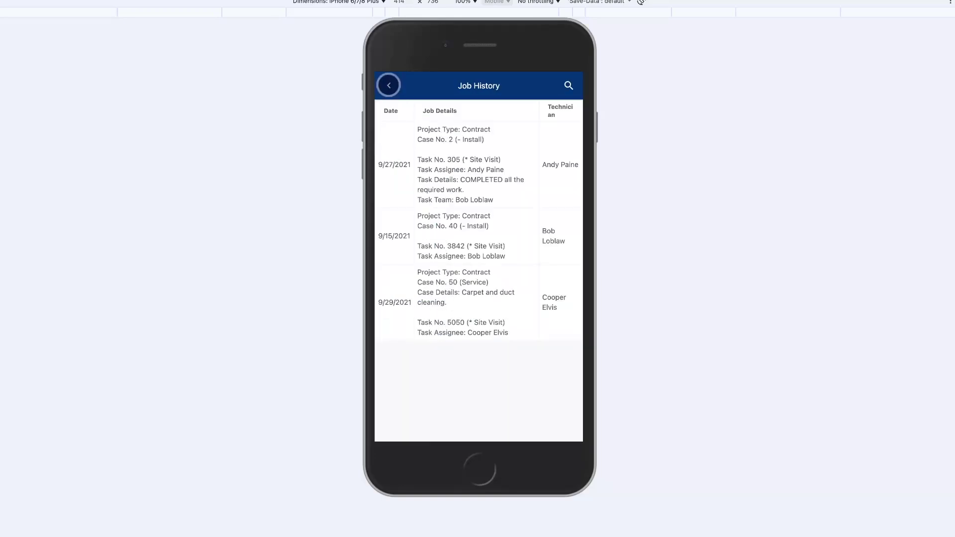
left_click(389, 86)
left_click(448, 354)
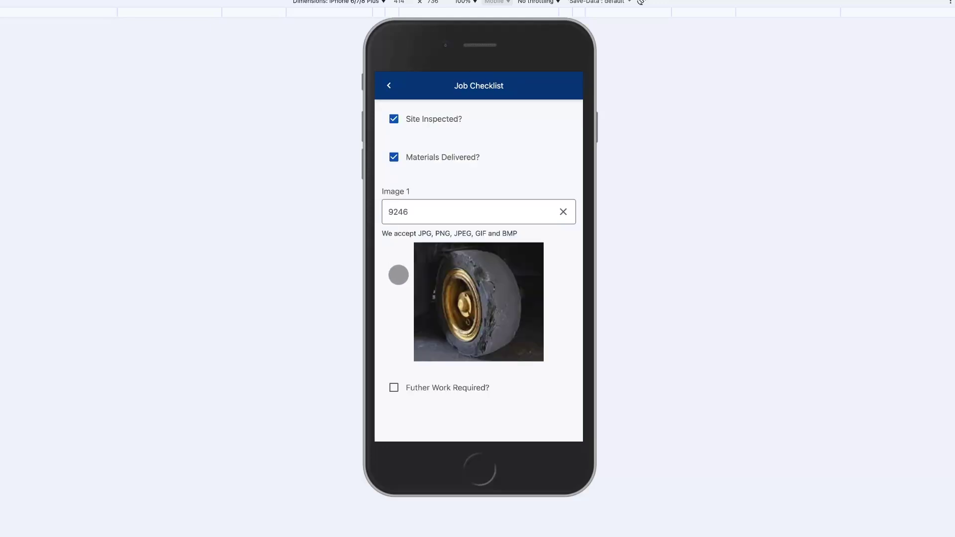
left_click(389, 86)
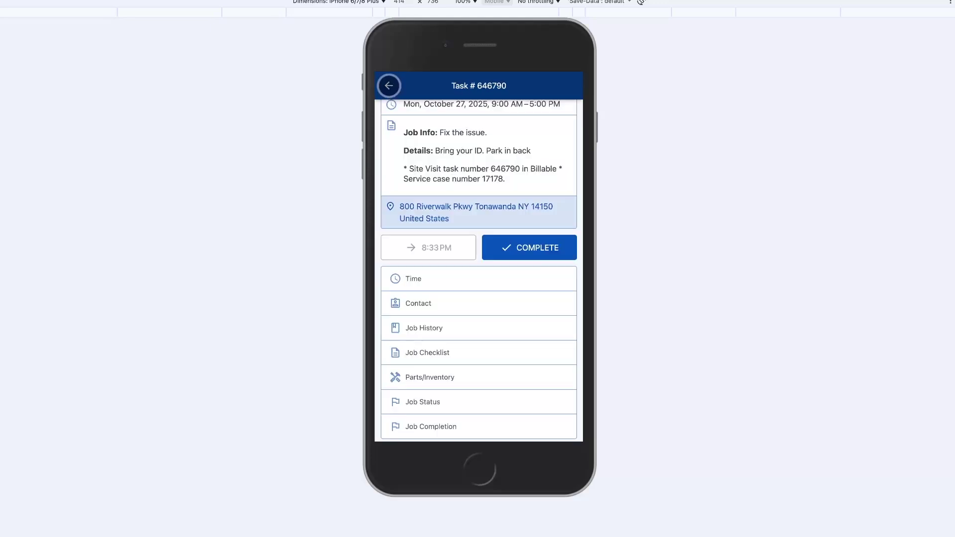
Step: Check the parts used and the job status 'Replaced the Tire' on the task
left_click(447, 381)
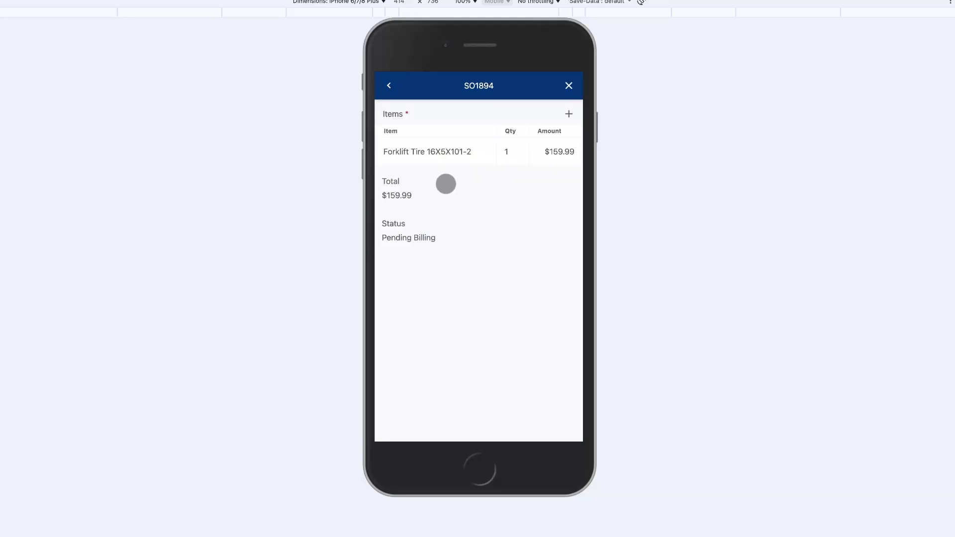
left_click(397, 92)
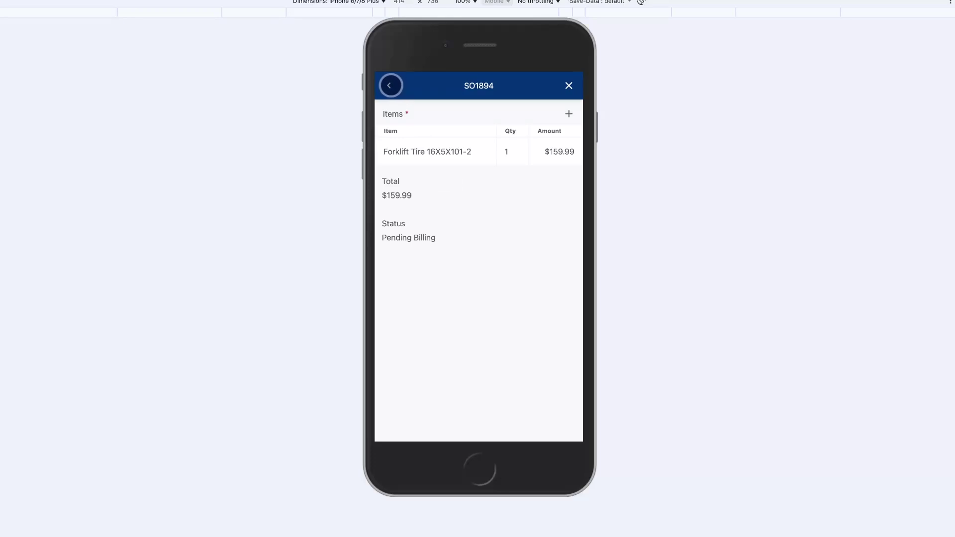
left_click(457, 403)
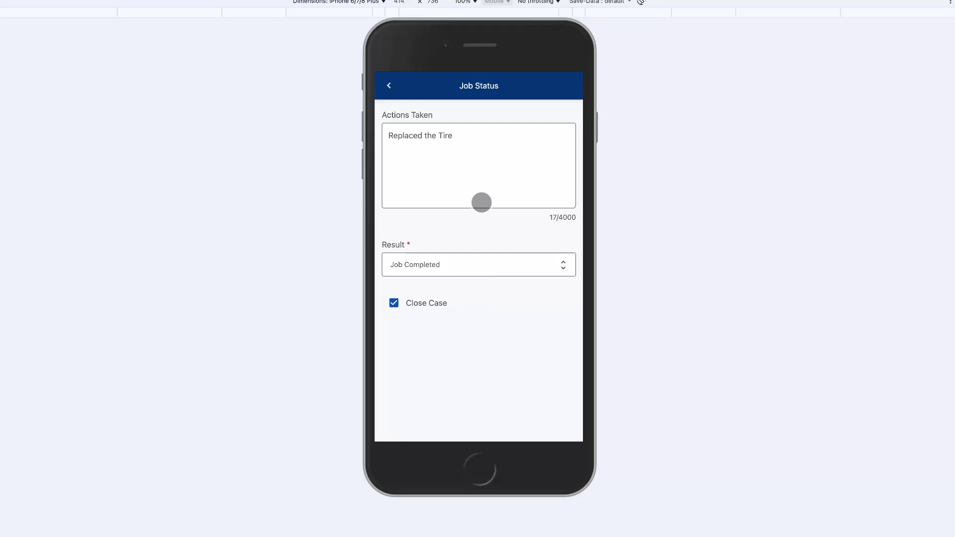
left_click(389, 86)
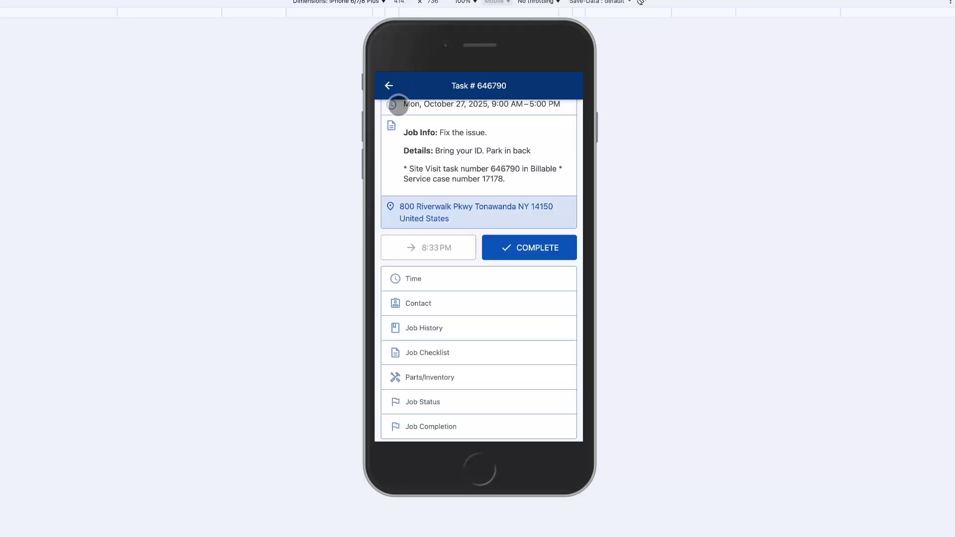
Step: Sign the Technician Signature pad on the Job Completion form and save it
left_click(455, 424)
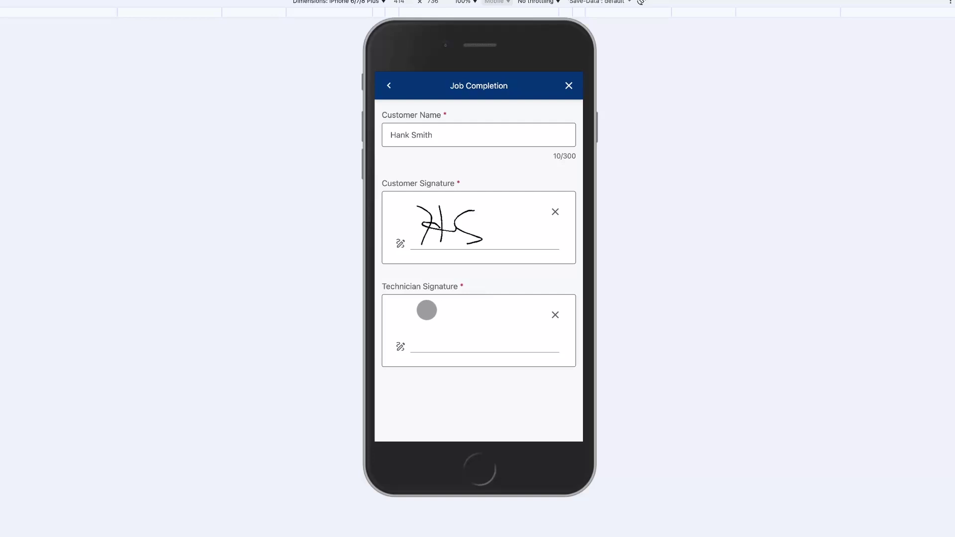
mouse_move(427, 310)
left_mouse_down()
mouse_move(432, 349)
mouse_move(433, 324)
mouse_move(512, 346)
left_mouse_up()
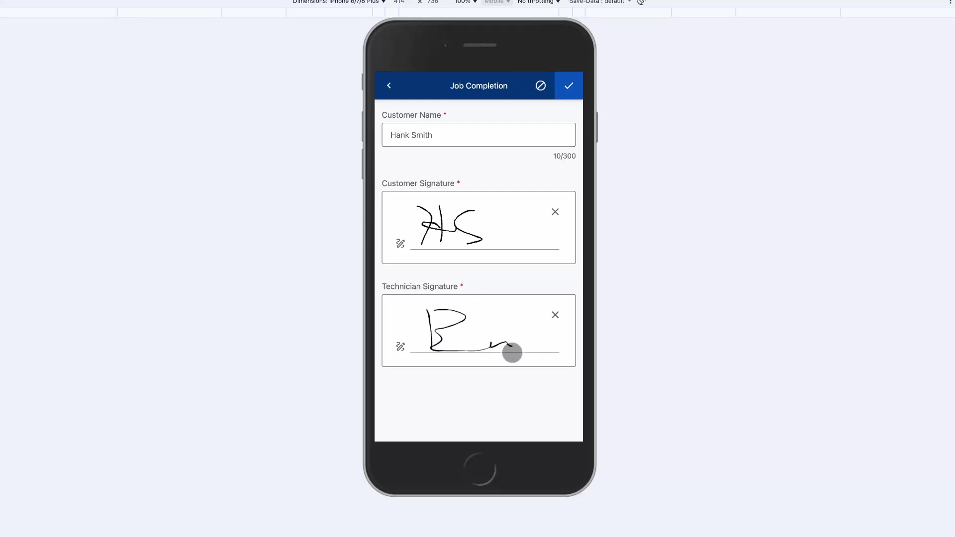
left_click(569, 87)
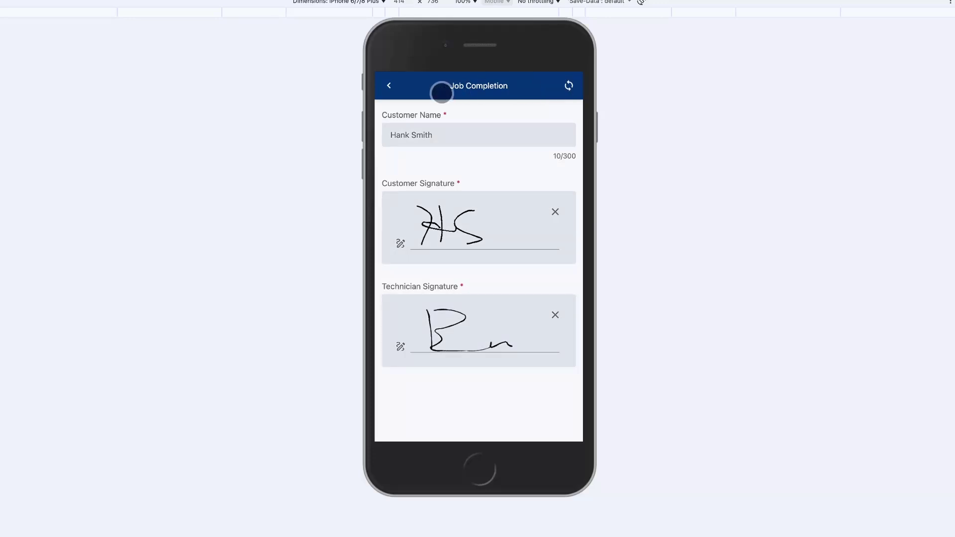
left_click(392, 86)
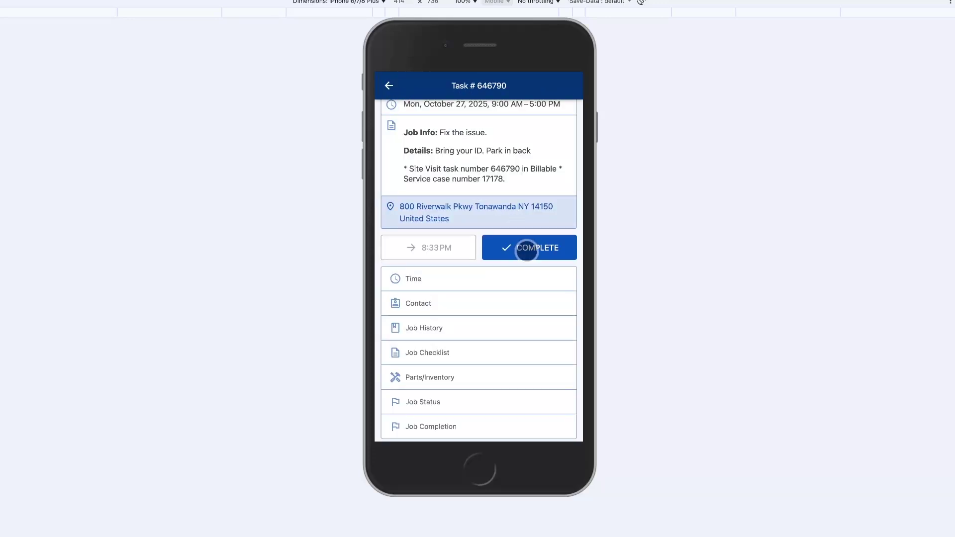
Step: Mark task 646790 complete and scroll through the service report PDF down to the sign-off signatures
left_click(527, 252)
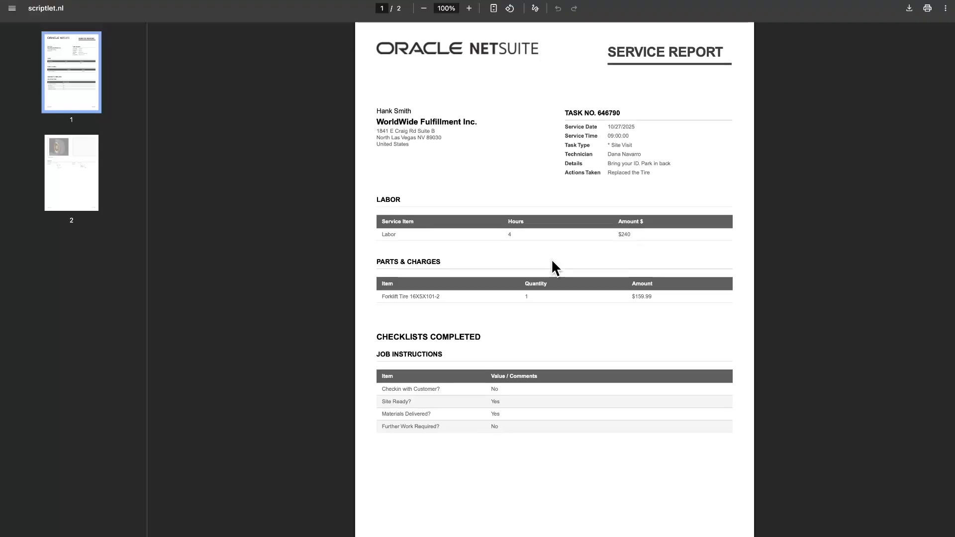
scroll(552, 261, "up", 2)
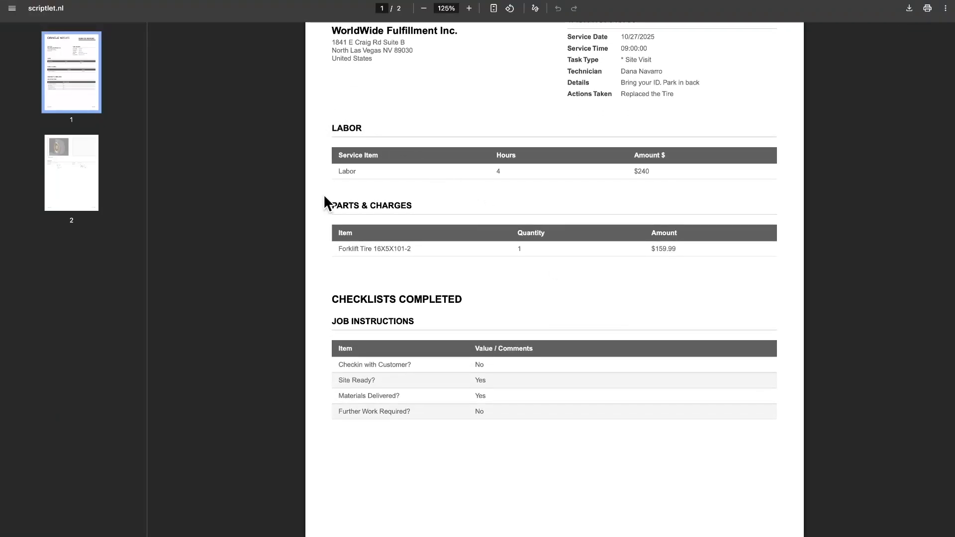
scroll(324, 199, "down", 9)
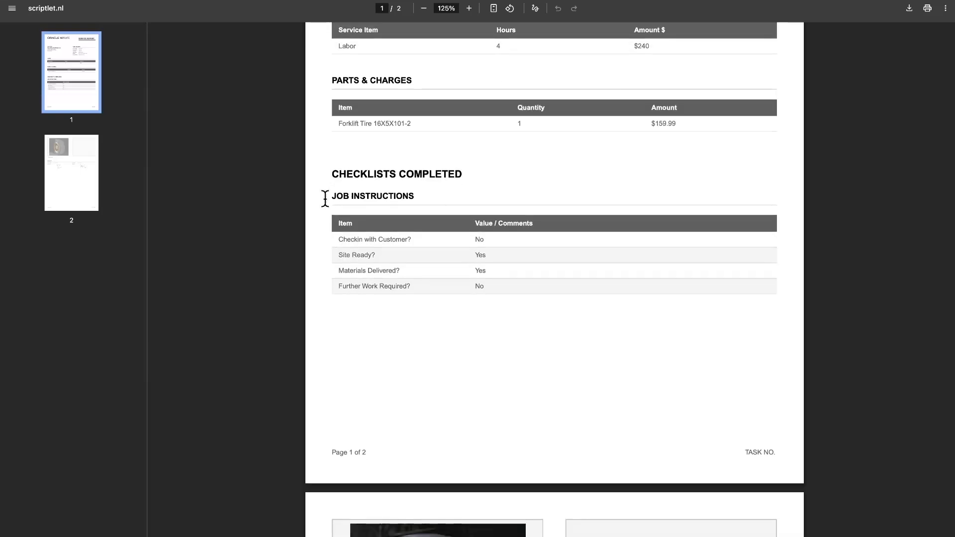
scroll(325, 199, "down", 3)
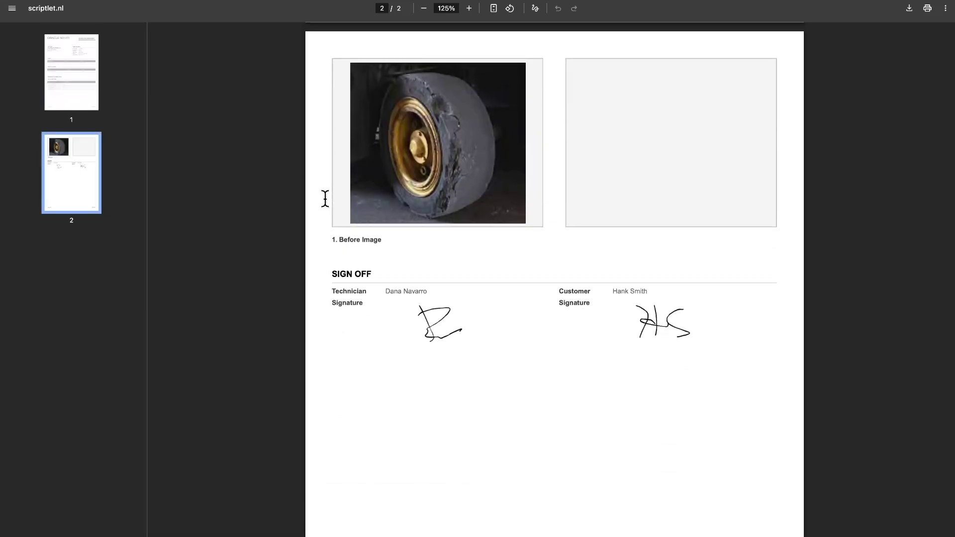
scroll(325, 199, "up", 1)
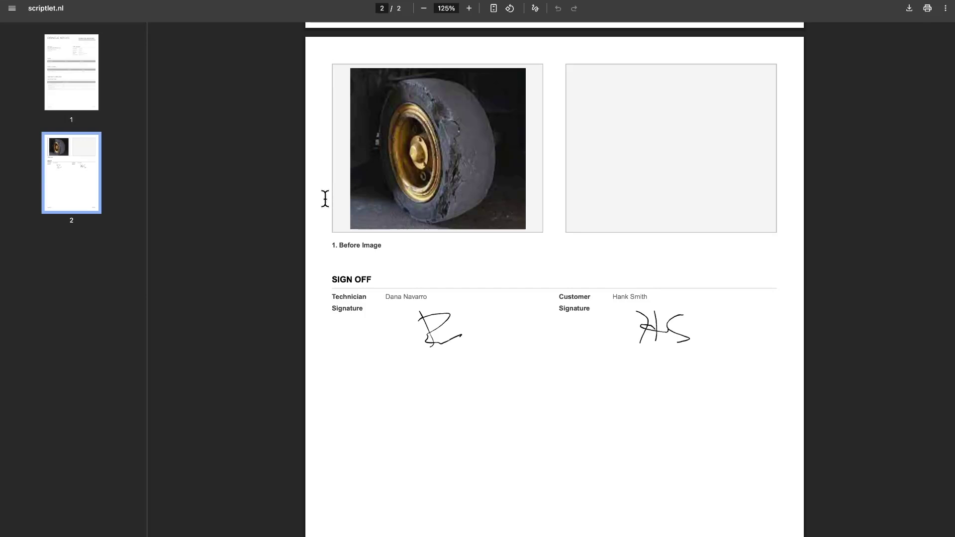
scroll(324, 199, "down", 2)
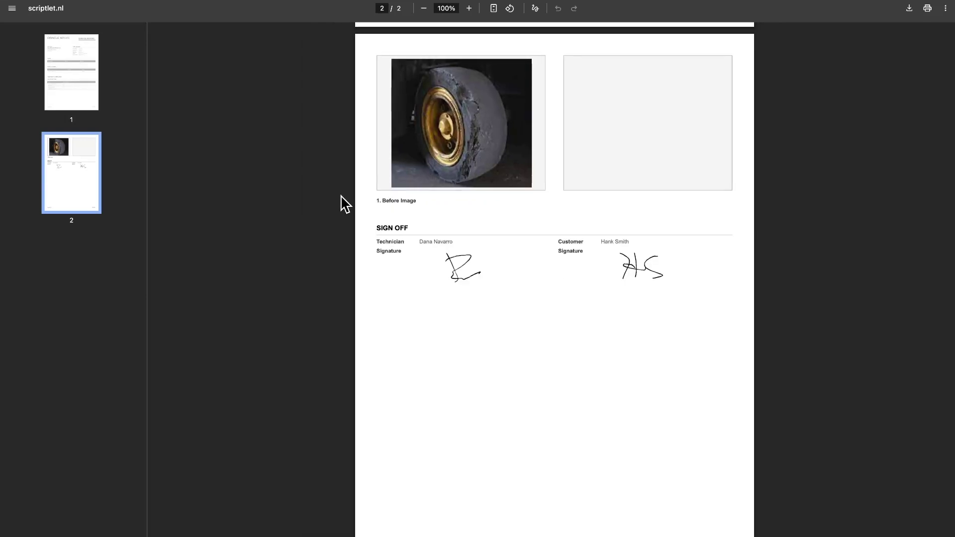
key("super+w")
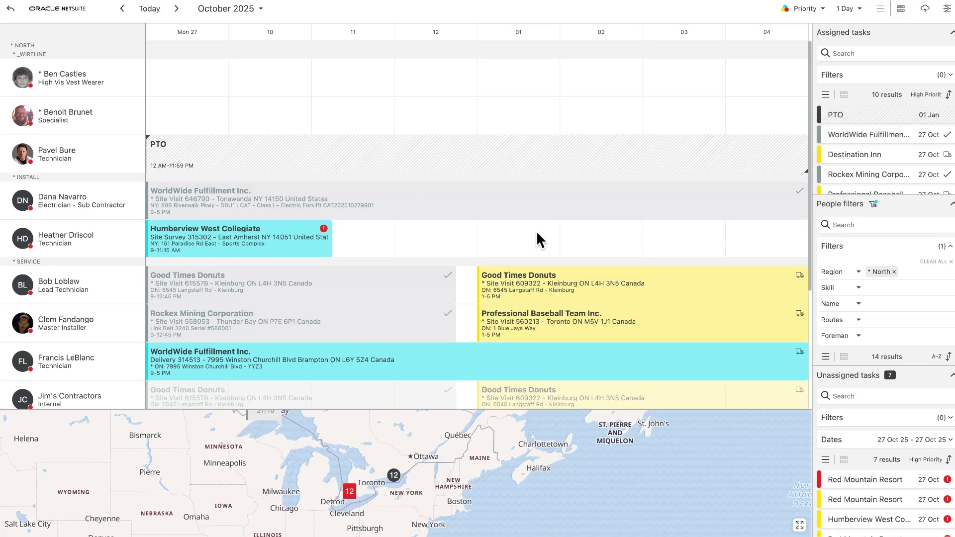
Step: Switch browser tabs to service order 17178, now Closed with 479.99 unbilled
key("super+Tab")
key("ctrl+Tab")
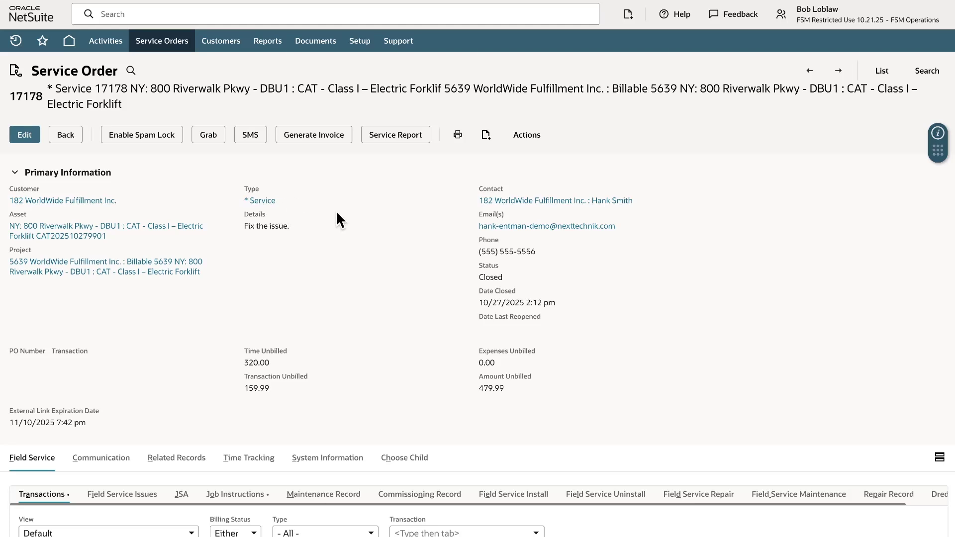
Step: Box the Generate Invoice button on service order 17178 to highlight billing
left_click_drag(317, 135, 374, 154)
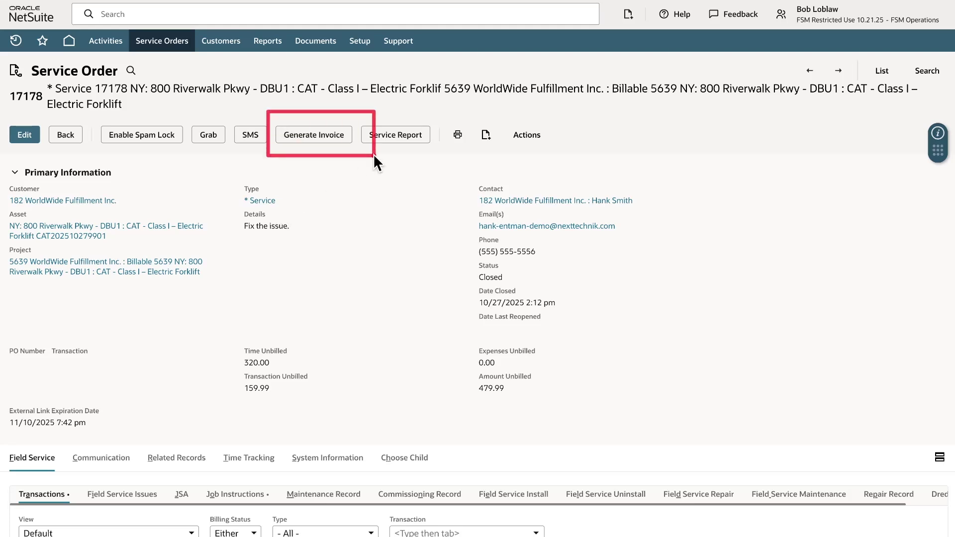